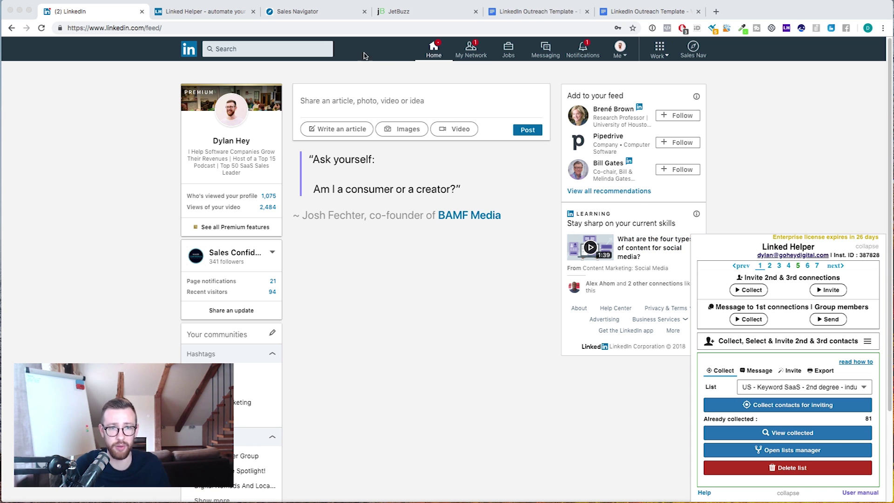
- Show the Sales Navigator 'saas' lead search (London, Computer Software, Founder) and collapse the Linked Helper panel
click(329, 15)
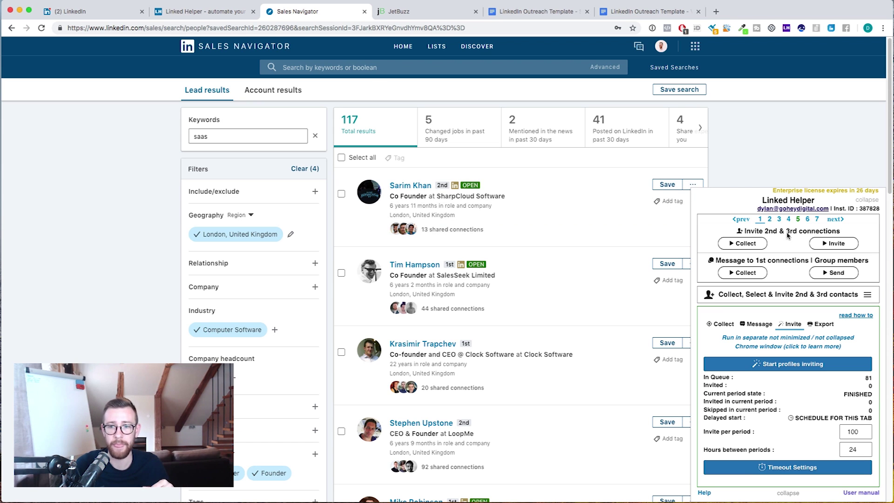
click(789, 493)
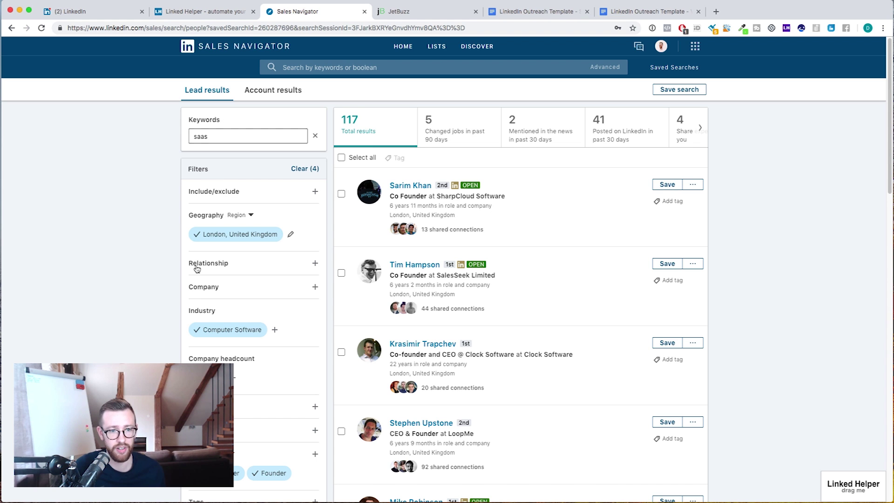
scroll(257, 372, down, 2)
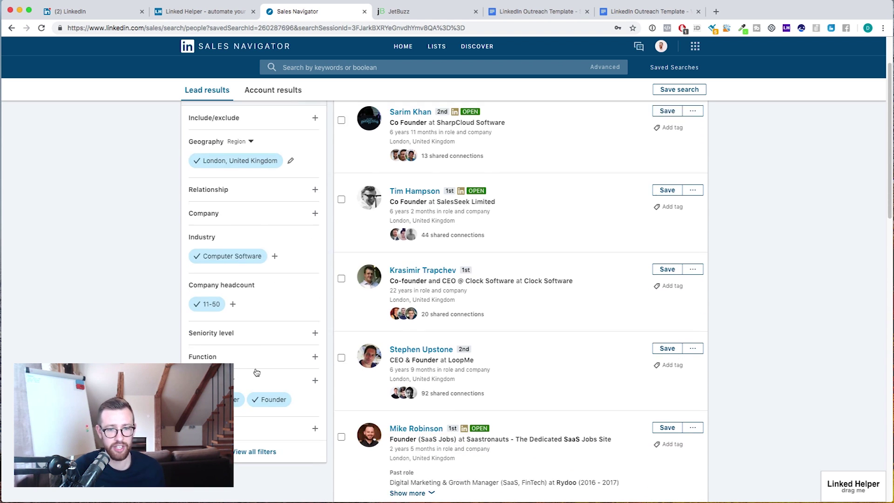
scroll(256, 370, up, 3)
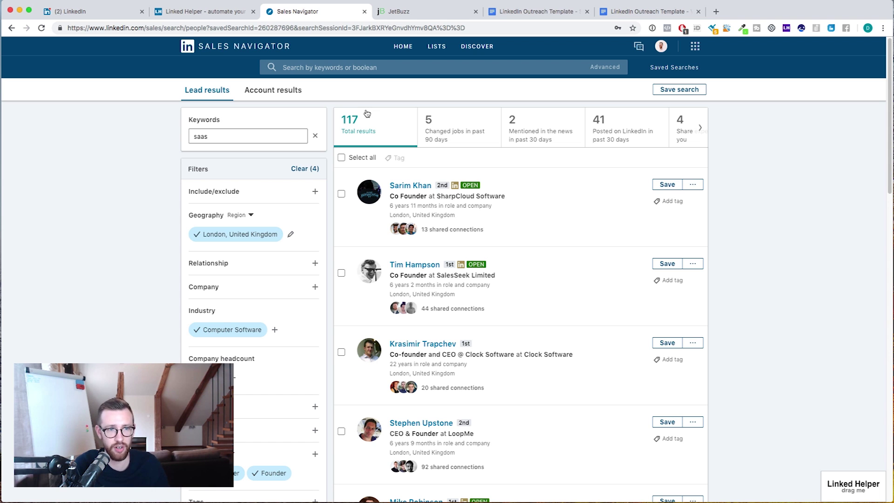
click(210, 14)
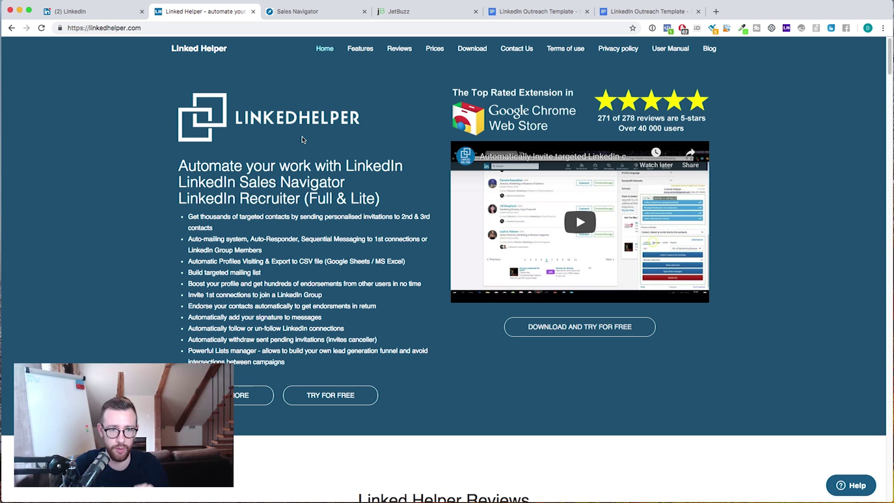
click(284, 13)
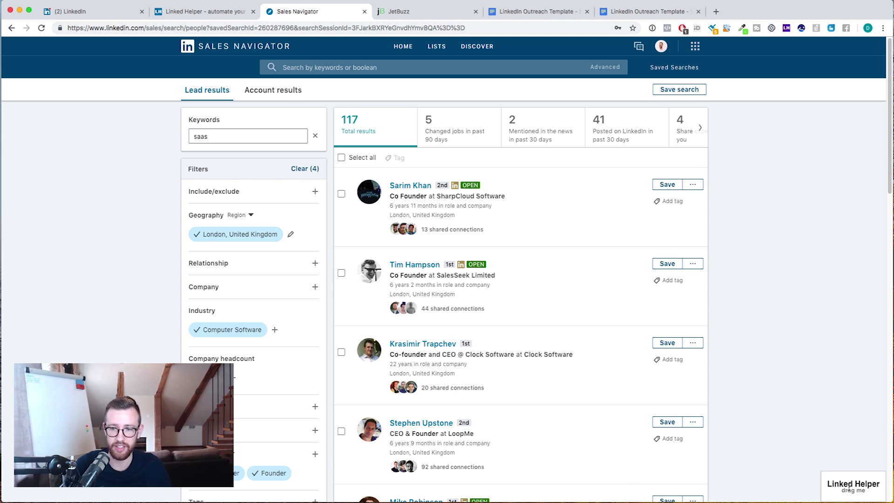
click(864, 475)
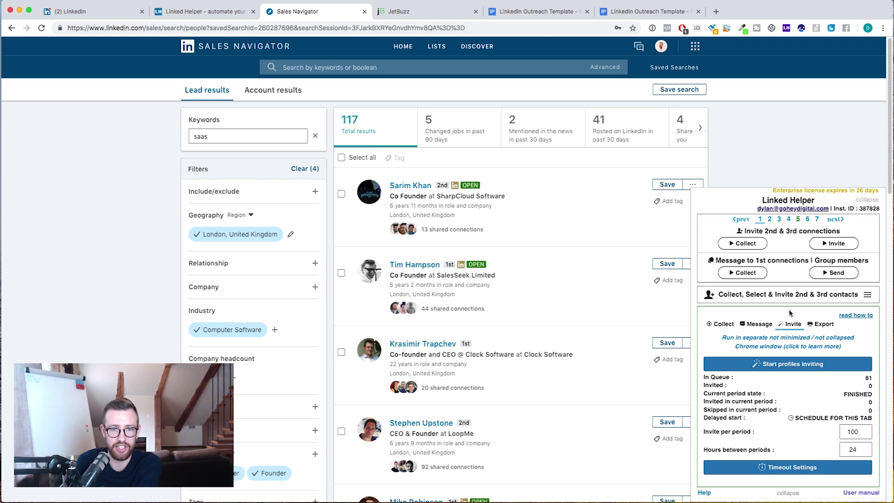
- Expand the Linked Helper widget and choose the 'Collect, Select & Invite 2nd & 3rd contacts' module
click(868, 295)
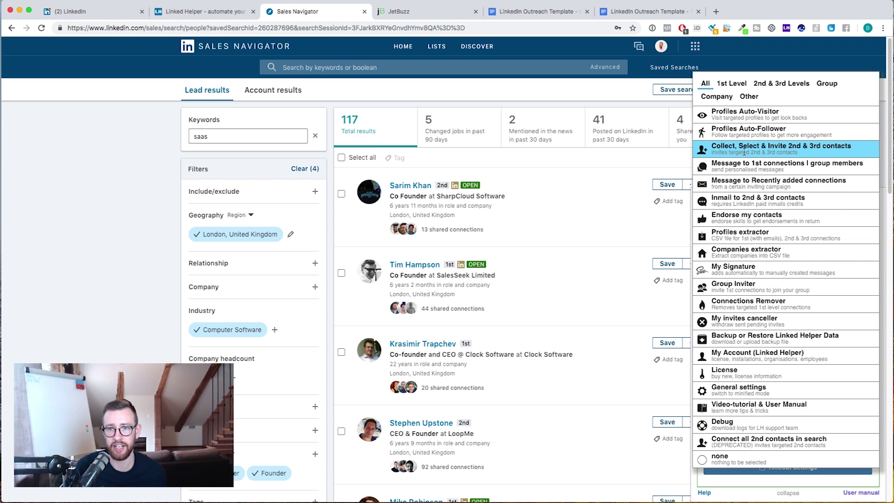
click(738, 149)
- Collect contacts from the saas leads into the 'Youtube Video' list, stopping at 81 collected
click(721, 325)
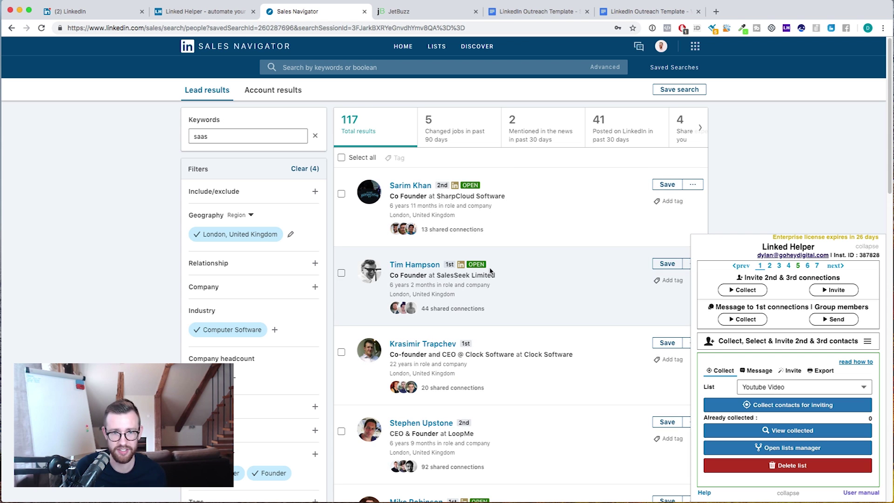
click(796, 387)
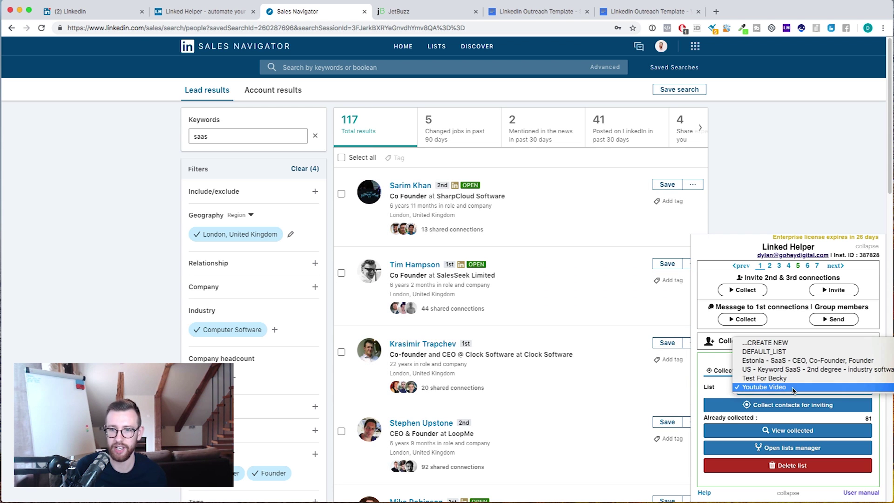
click(770, 388)
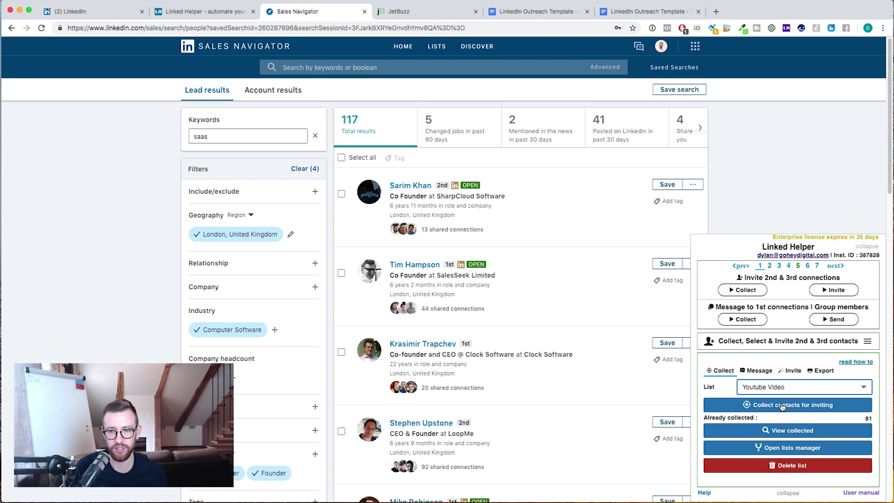
click(782, 406)
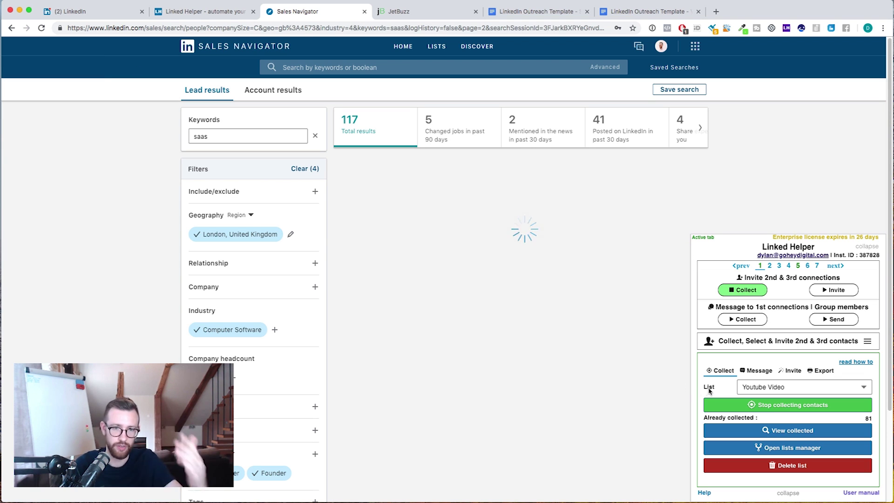
click(768, 405)
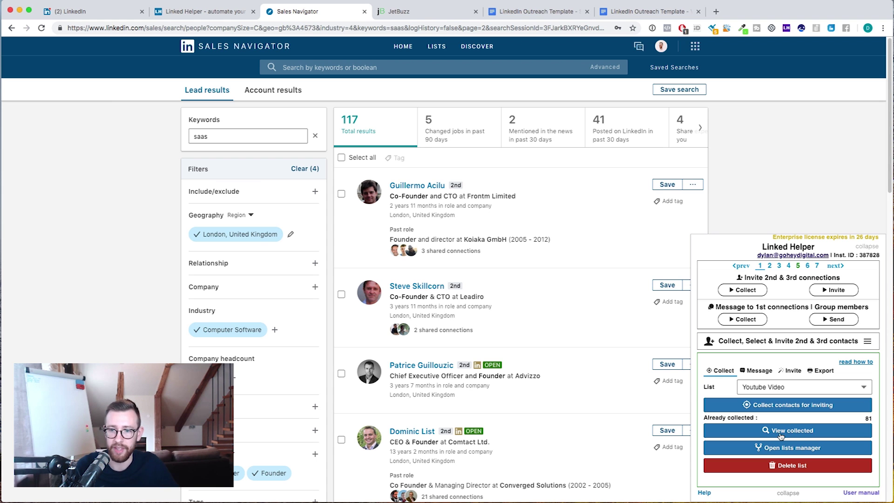
- Delete two contacts from the collected 'Youtube Video' queue, leaving 79
click(761, 431)
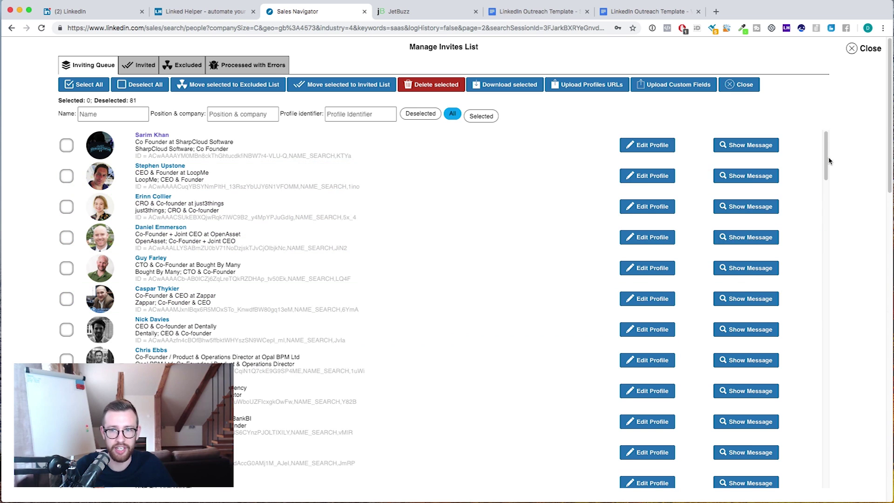
scroll(827, 168, down, 1)
scroll(827, 168, down, 3)
scroll(827, 167, up, 3)
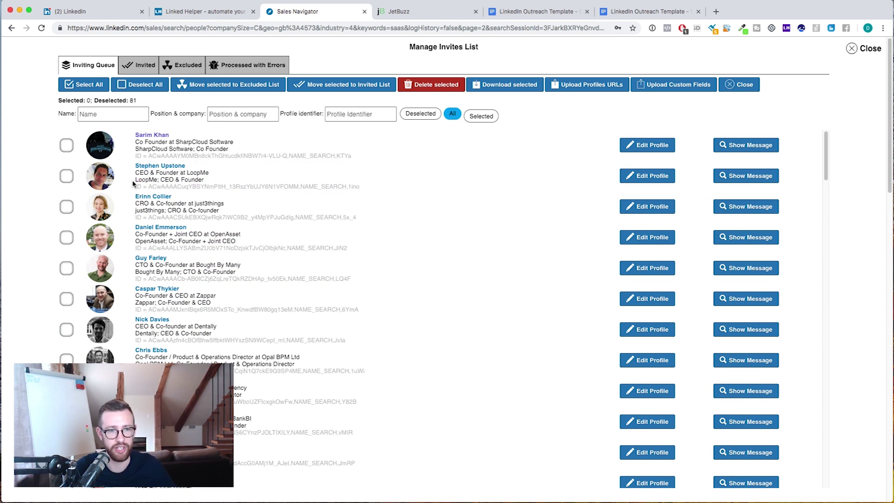
click(67, 146)
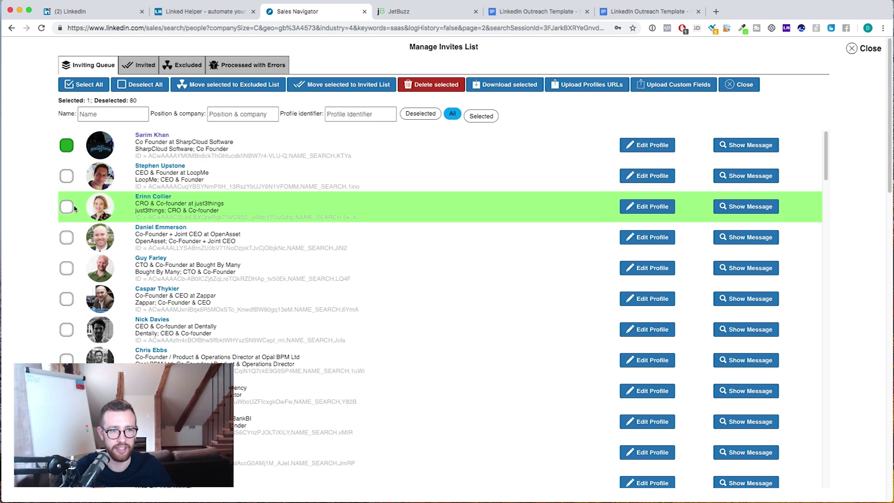
click(72, 210)
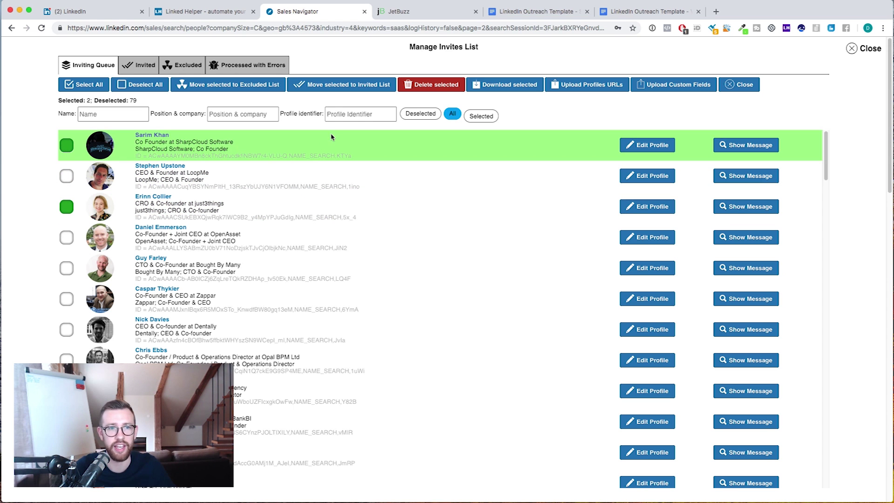
click(441, 87)
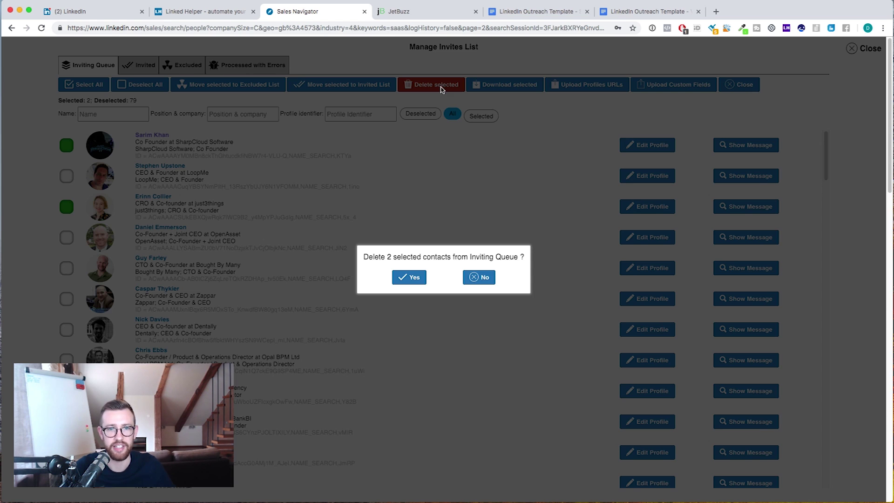
click(416, 278)
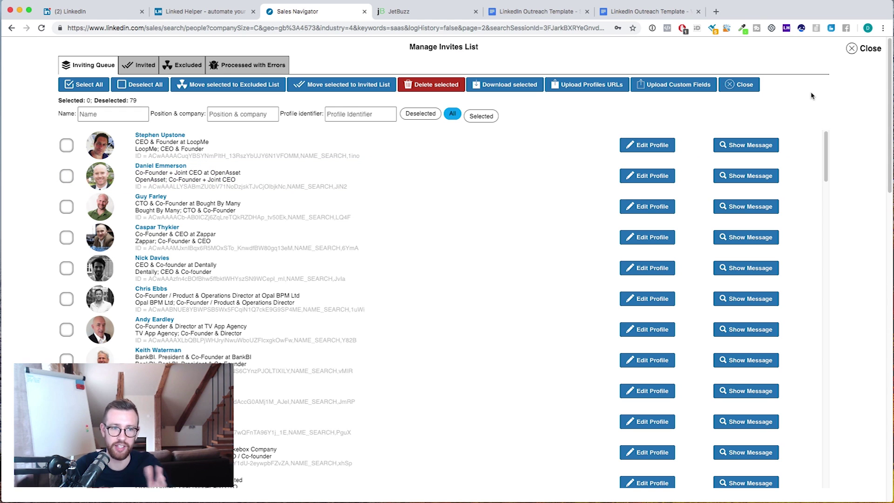
click(855, 56)
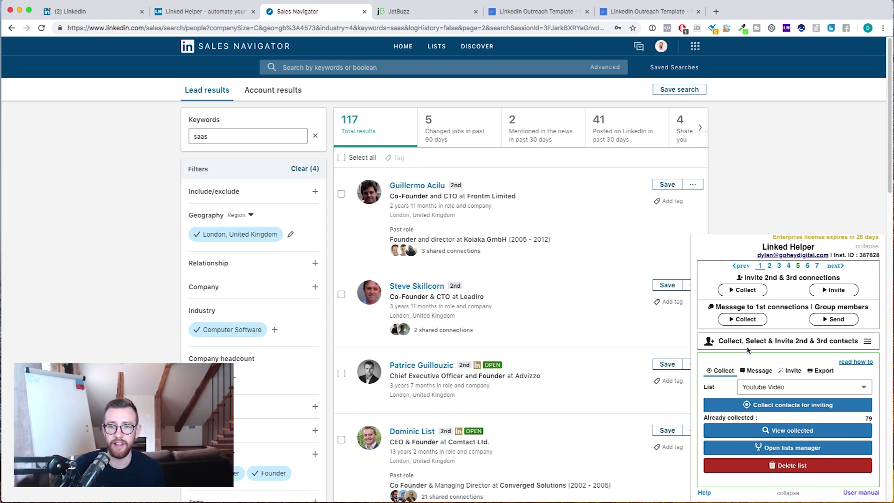
- Edit the 'Greetings {firstname}' text of the London SaaS founders invite note and save it
click(756, 370)
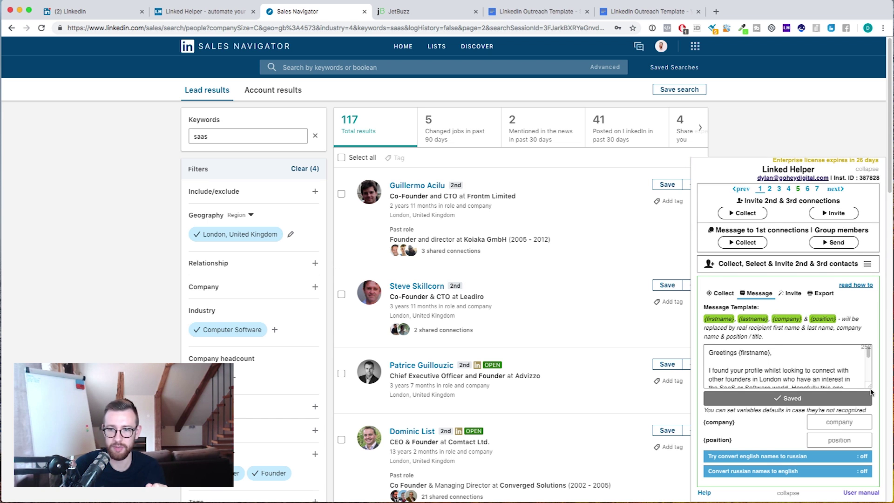
drag(869, 385, 866, 386)
scroll(864, 358, down, 2)
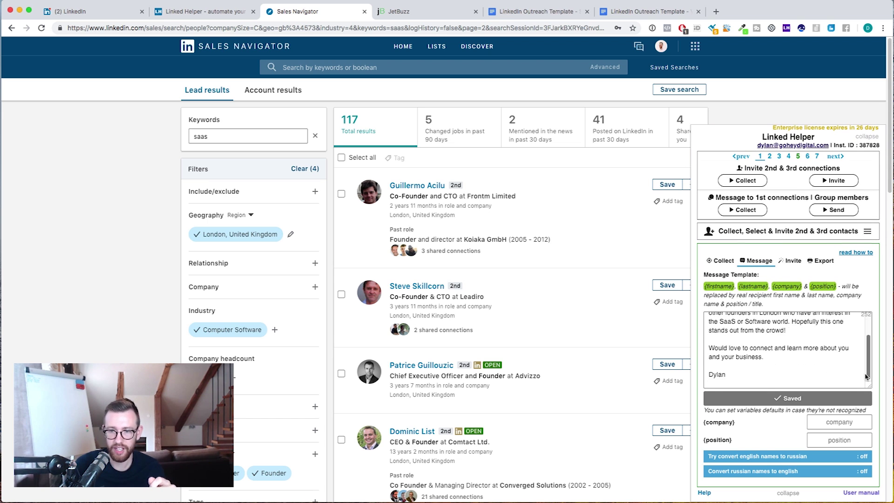
scroll(863, 357, up, 2)
click(757, 327)
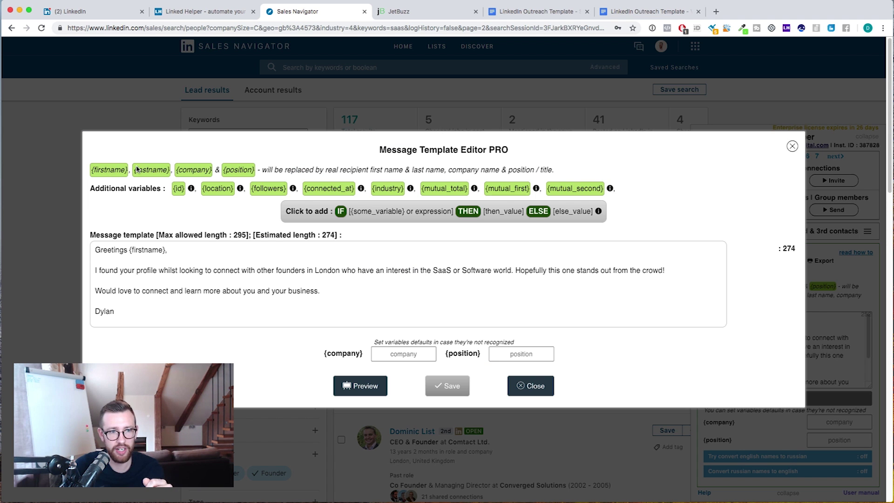
click(166, 251)
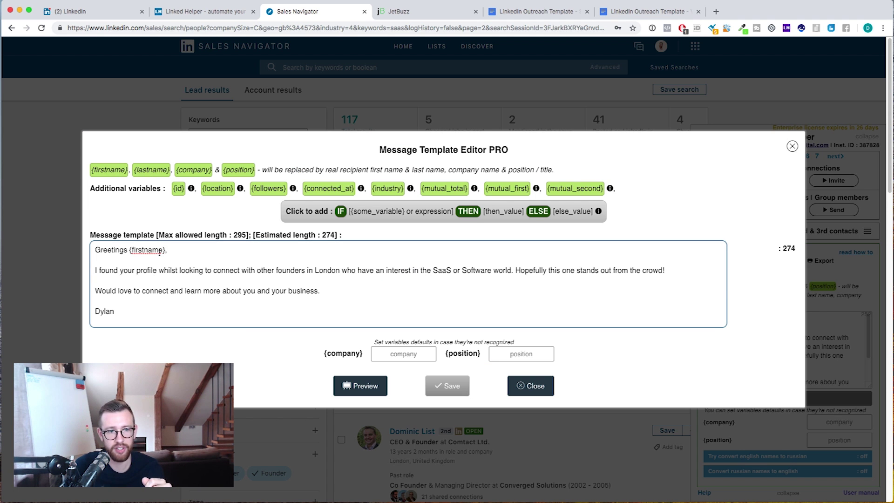
drag(166, 251, 158, 250)
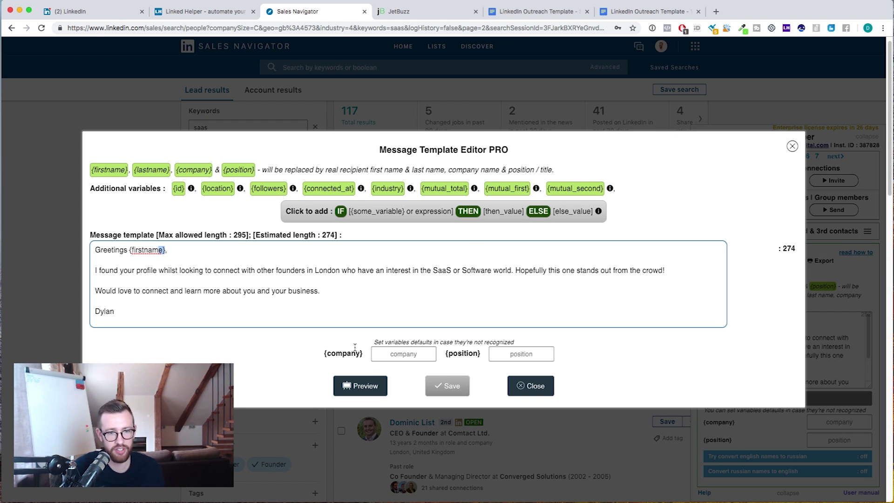
click(535, 392)
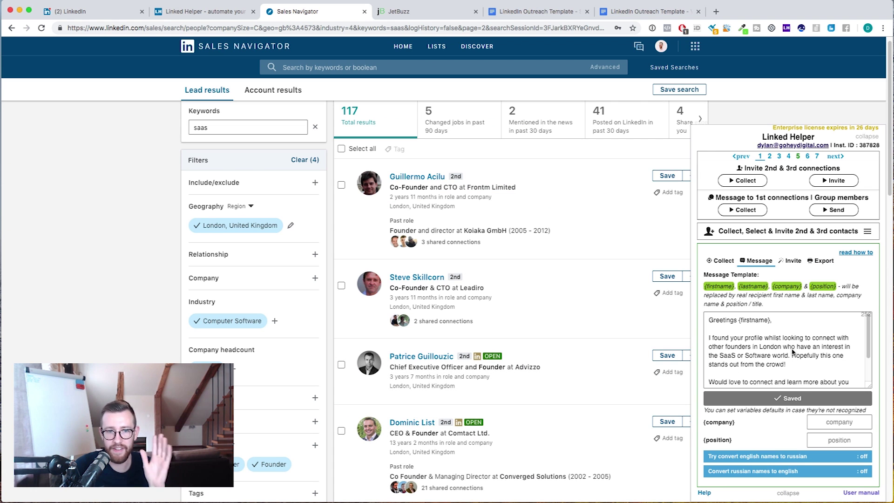
click(791, 261)
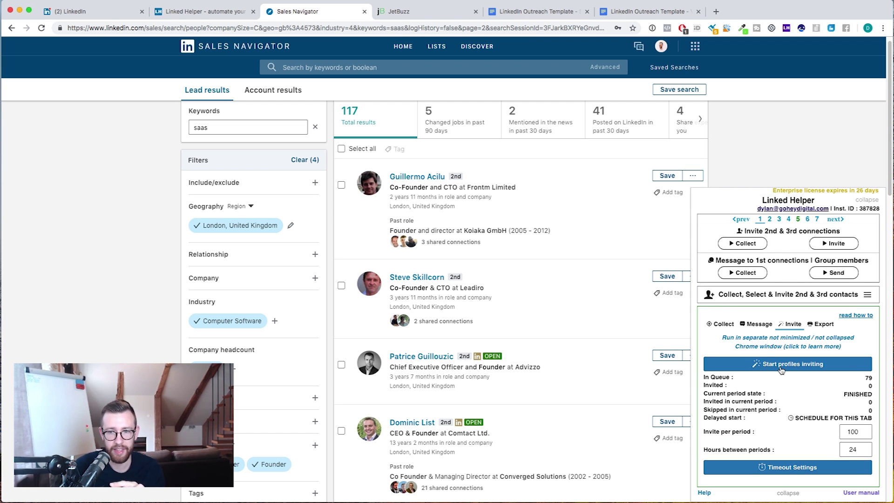
- Start inviting the 79 queued profiles, then stop the inviting run
click(781, 364)
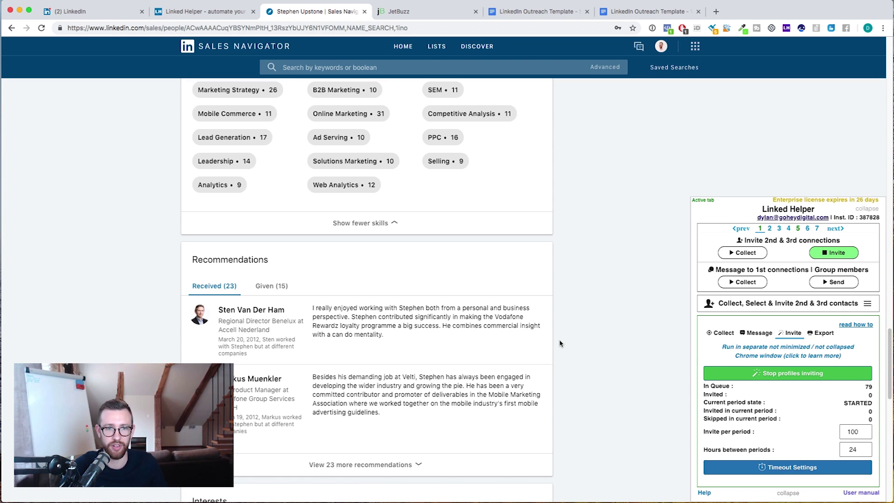
click(803, 375)
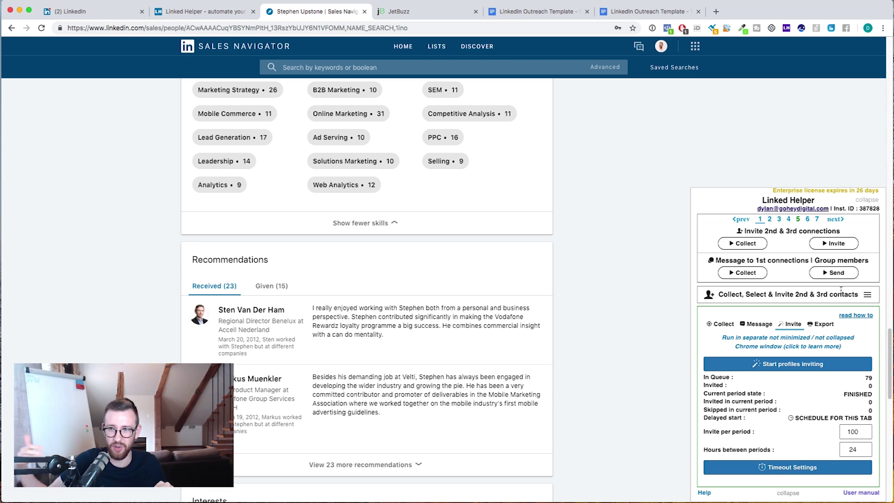
- Switch Linked Helper to 'Message to Recently added connections' using the 'Youtube Video' list, checking its template
click(867, 294)
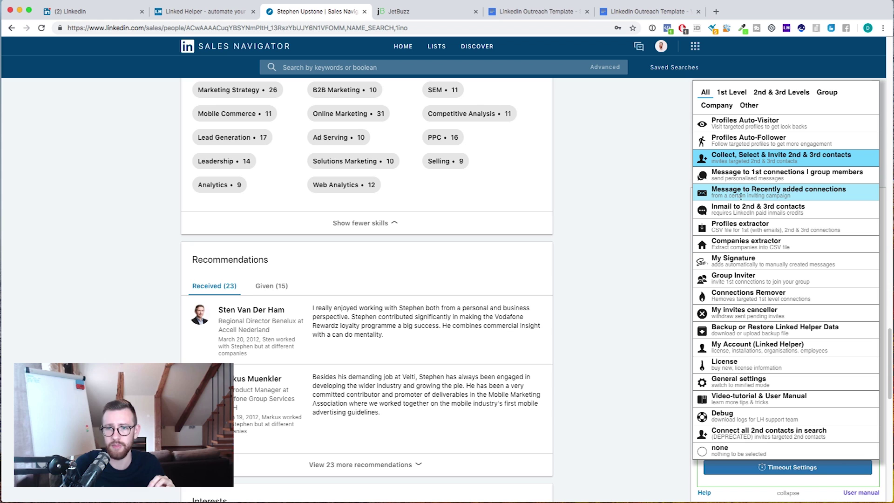
click(781, 195)
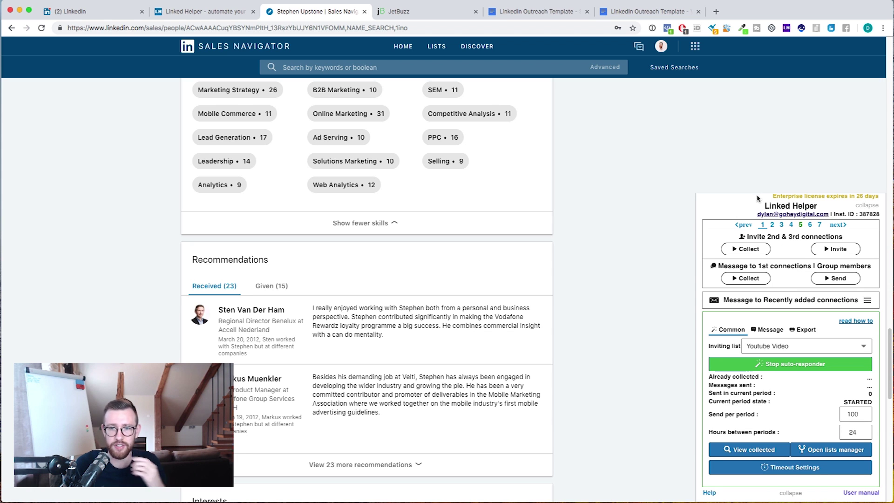
click(768, 347)
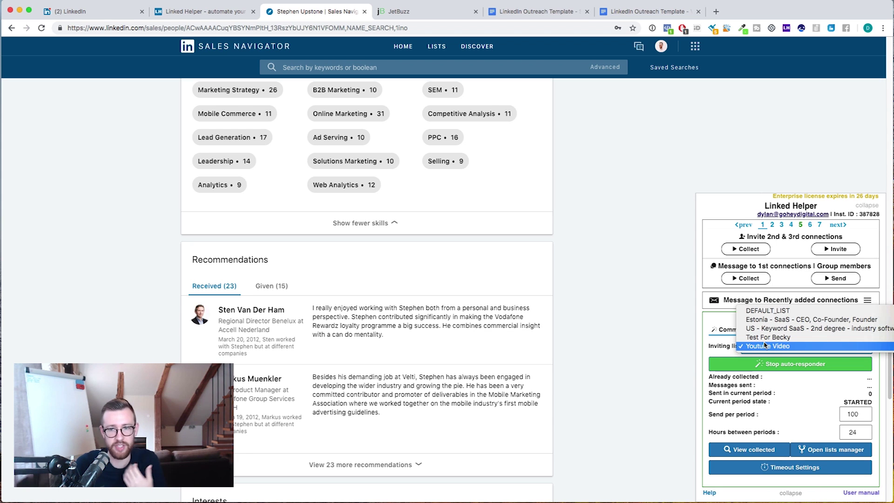
click(790, 350)
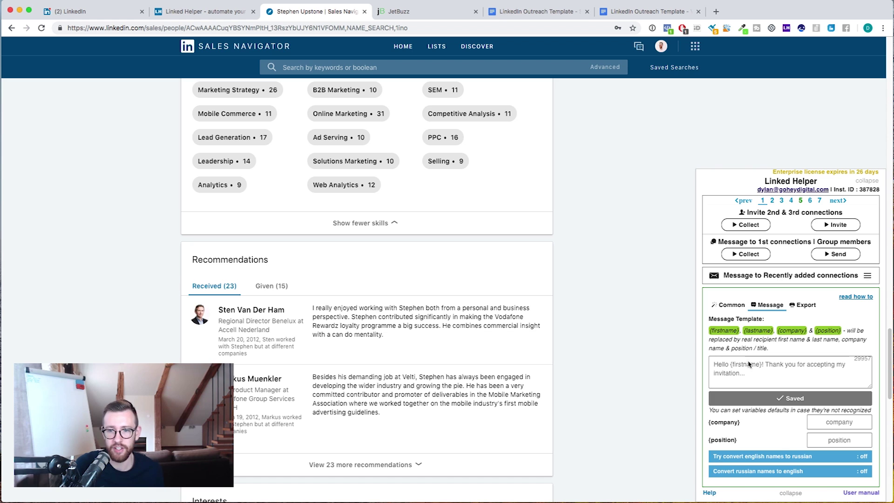
click(749, 372)
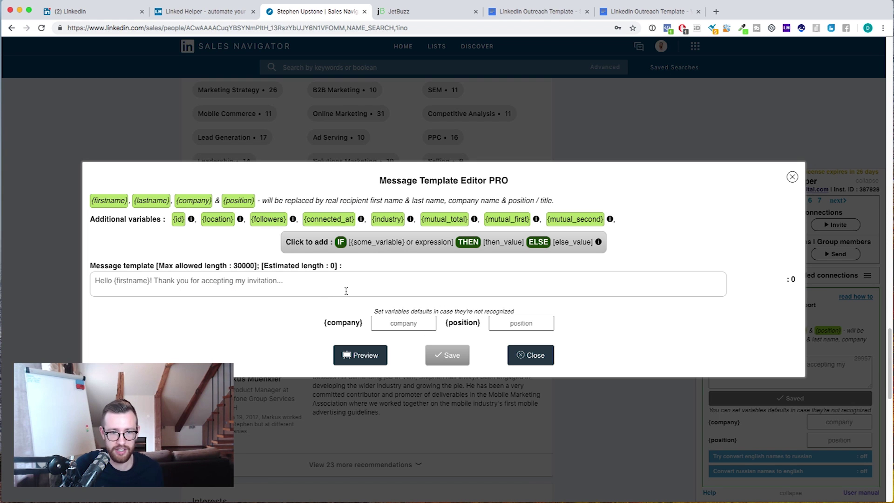
click(792, 176)
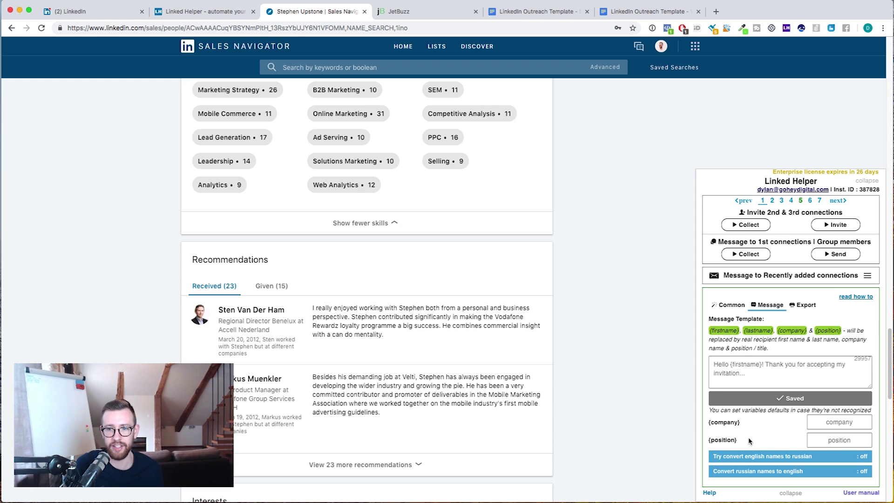
click(732, 305)
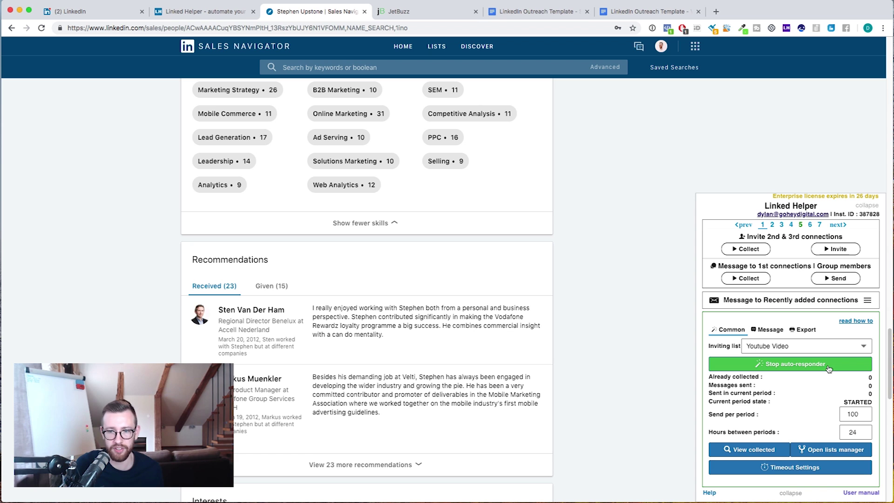
- Stop the auto-responder and dismiss the missing message template warning
click(797, 369)
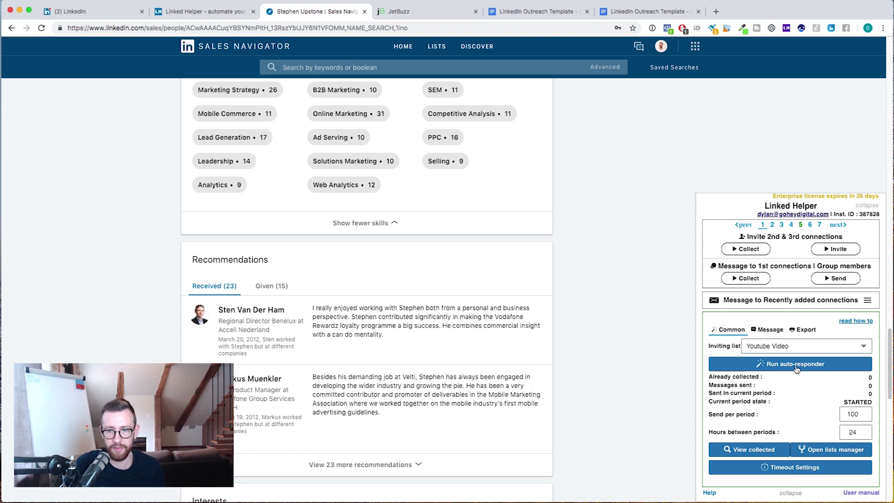
click(798, 369)
click(447, 280)
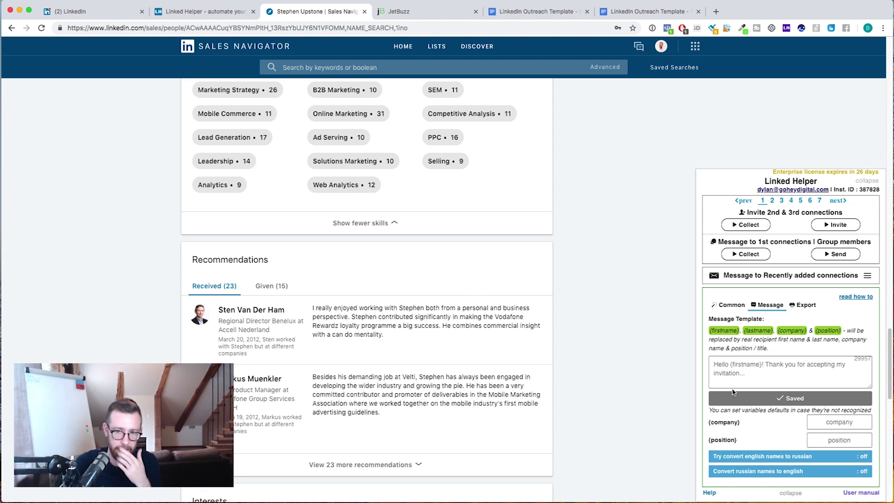
click(731, 306)
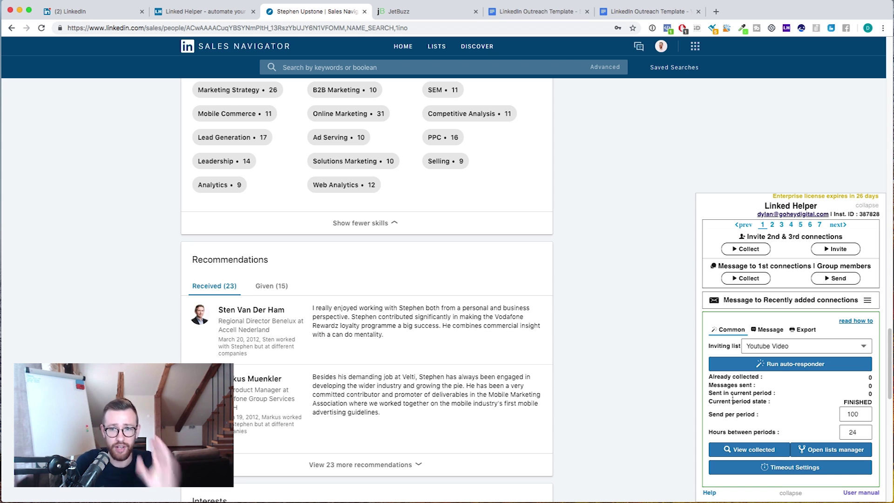
scroll(530, 403, up, 1)
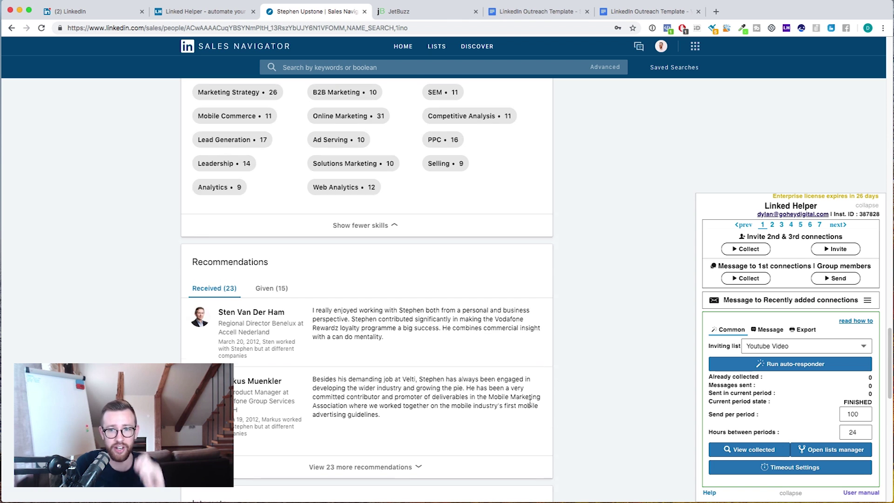
scroll(530, 403, up, 15)
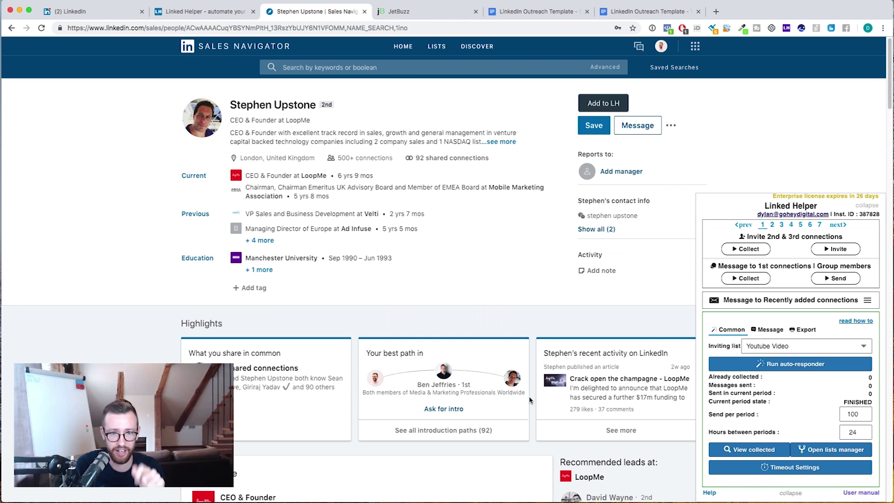
click(202, 14)
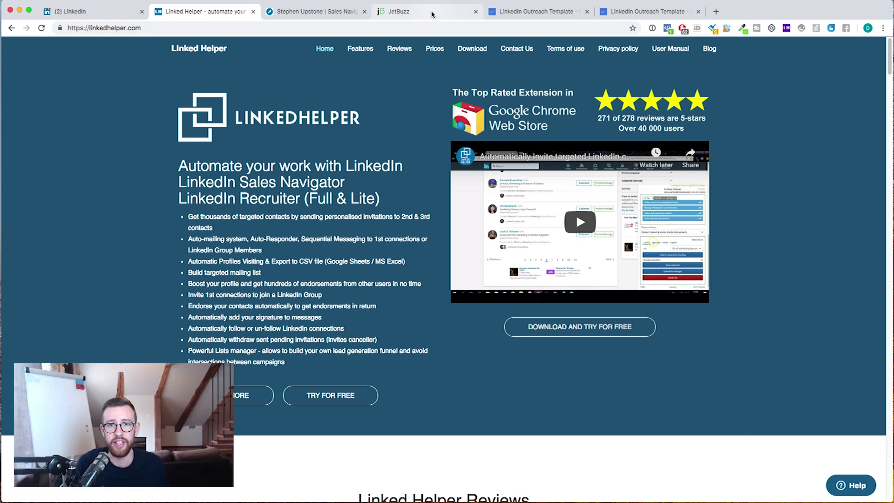
- Bring up the JetBuzz dashboard with its three active connector campaigns
click(432, 13)
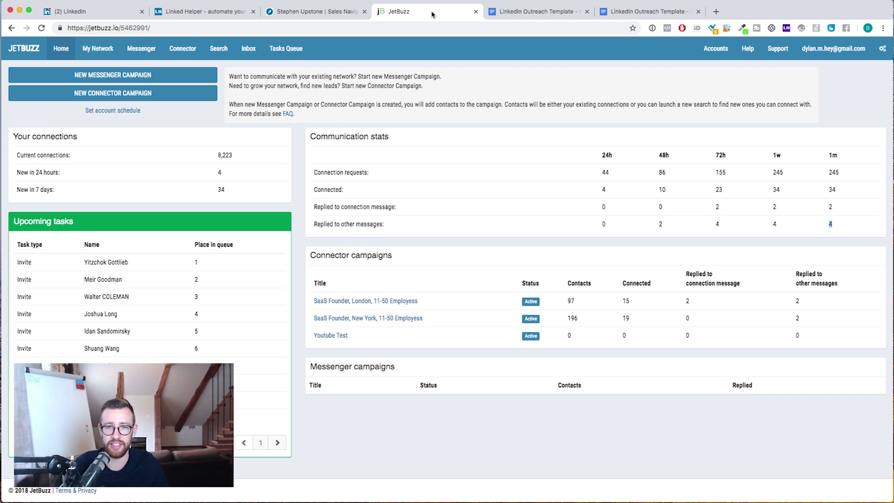
- Skim the 'Straight For Sale' and 'Value Driven' LinkedIn outreach template documents
click(531, 11)
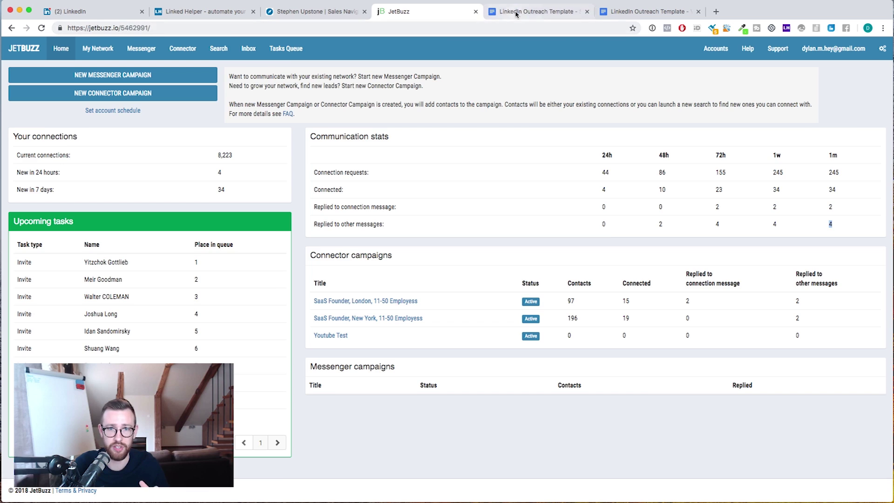
scroll(445, 251, up, 5)
scroll(451, 255, down, 15)
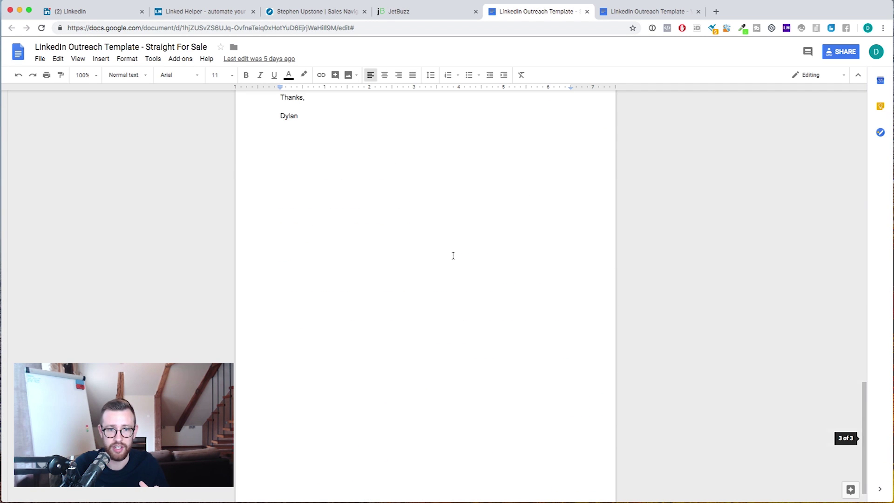
scroll(491, 210, up, 15)
click(635, 11)
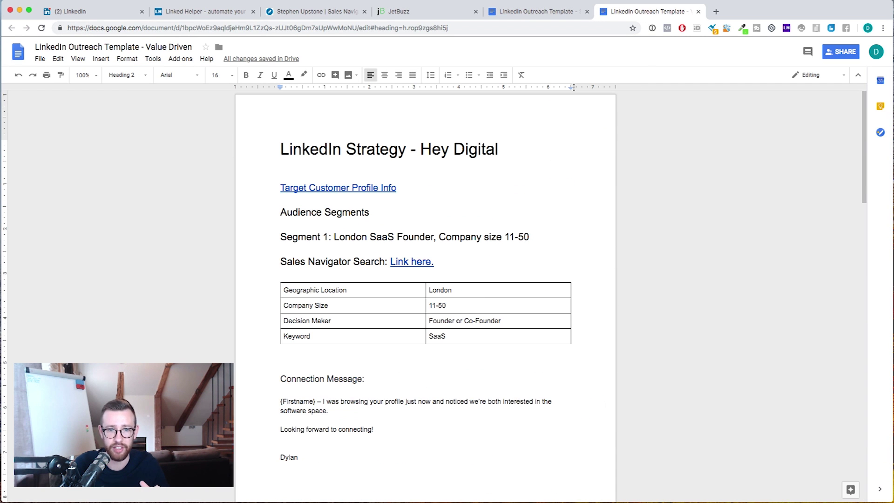
scroll(478, 290, down, 15)
scroll(478, 290, down, 5)
scroll(477, 289, up, 20)
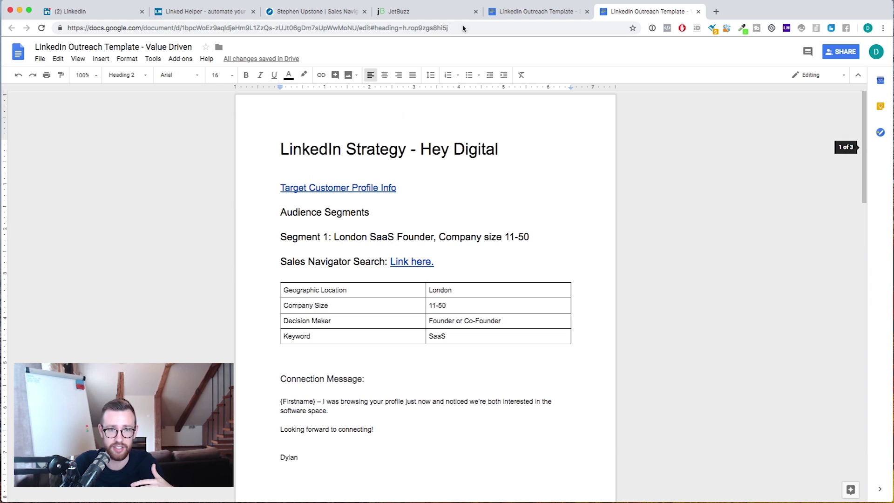
click(398, 12)
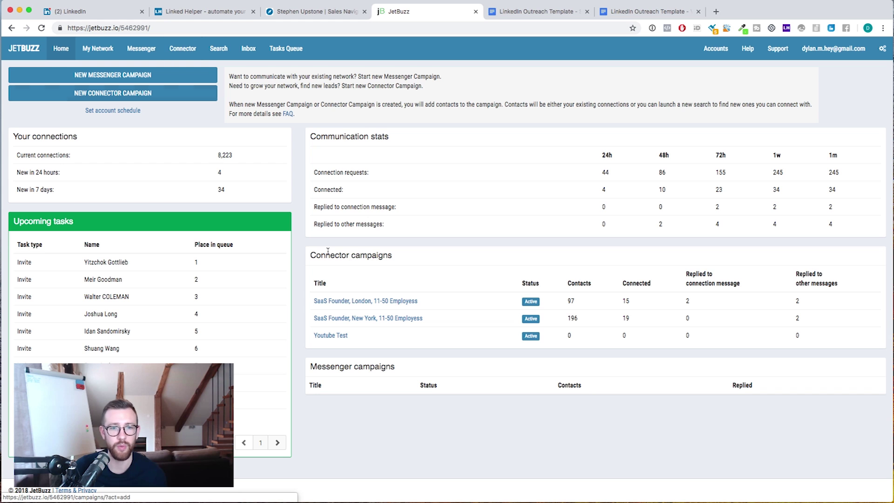
- Open the 'SaaS Founder, London, 11-50 Employess' campaign and browse its People table
click(367, 302)
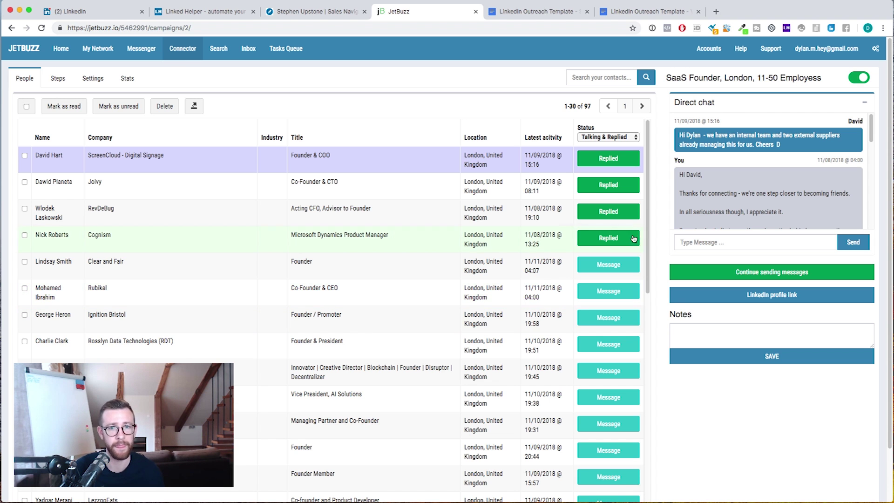
scroll(649, 201, down, 1)
scroll(649, 201, down, 10)
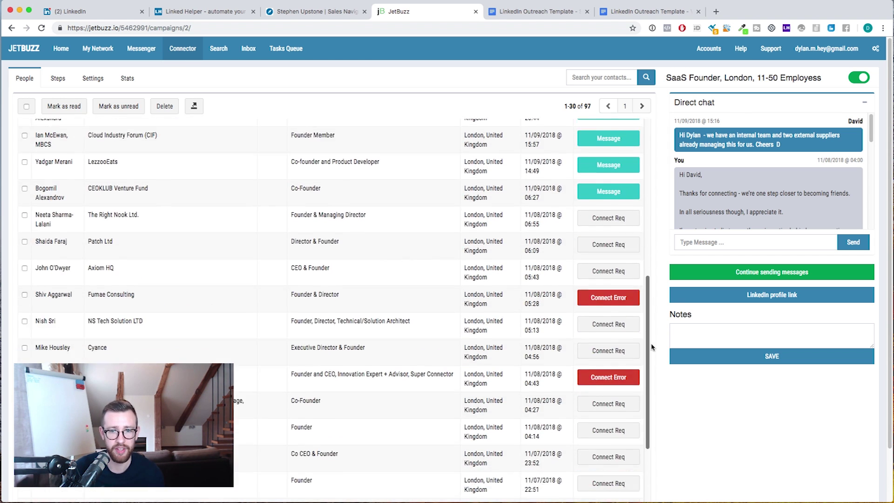
scroll(650, 273, up, 12)
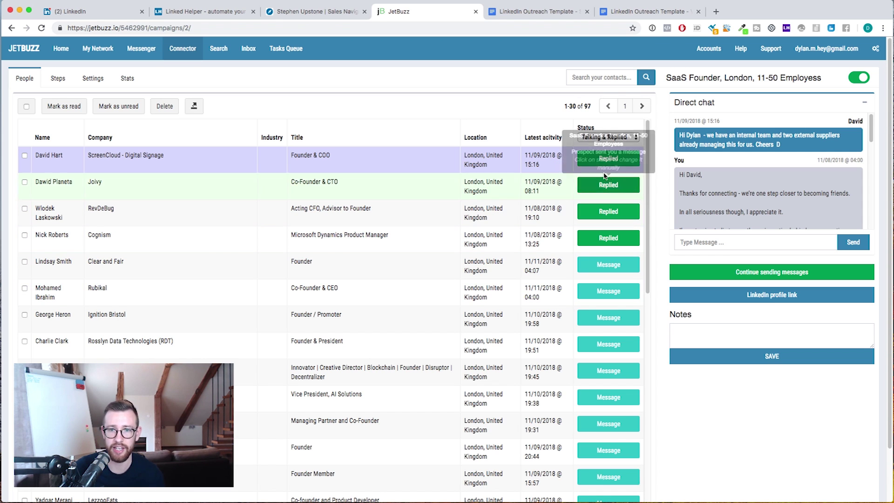
- Keep the contact status filter on Talking & Replied and scroll the Direct chat
click(599, 138)
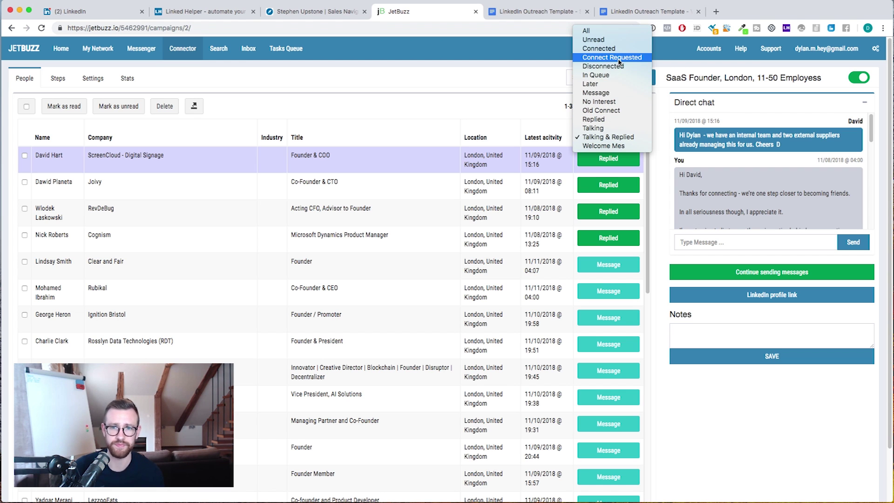
click(409, 103)
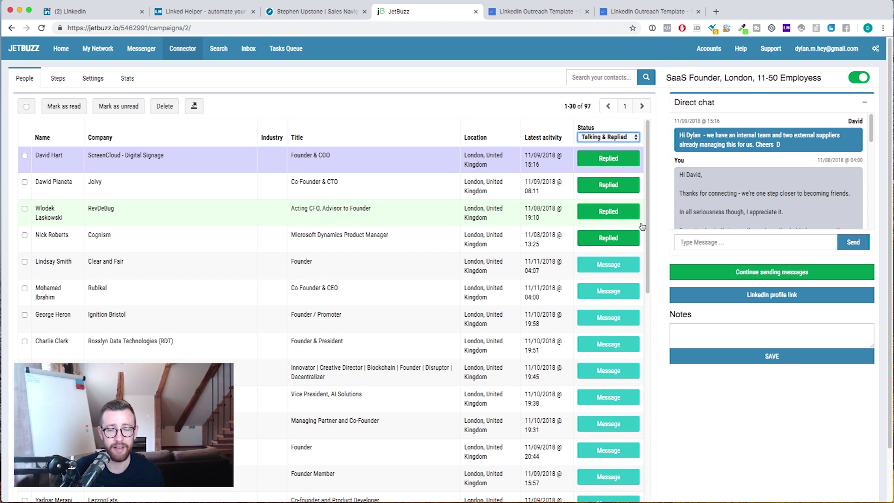
drag(870, 134, 766, 129)
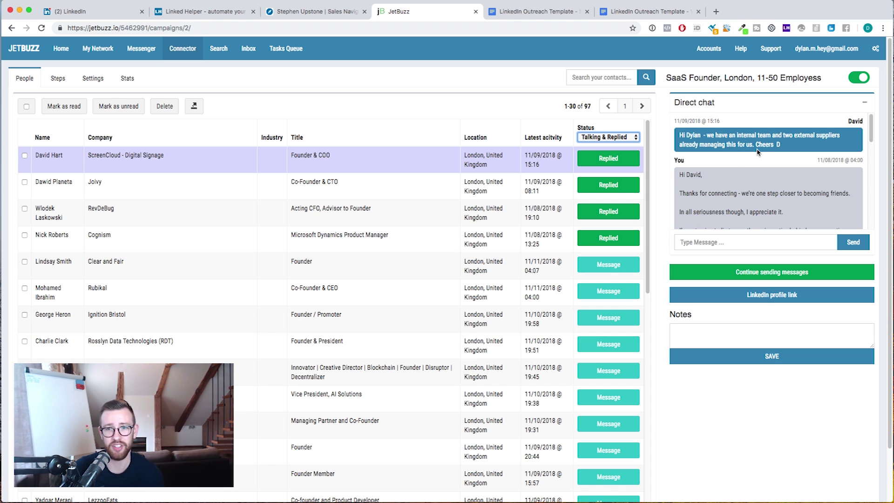
mouse_move(872, 140)
mouse_down()
mouse_move(871, 205)
mouse_move(871, 140)
mouse_up()
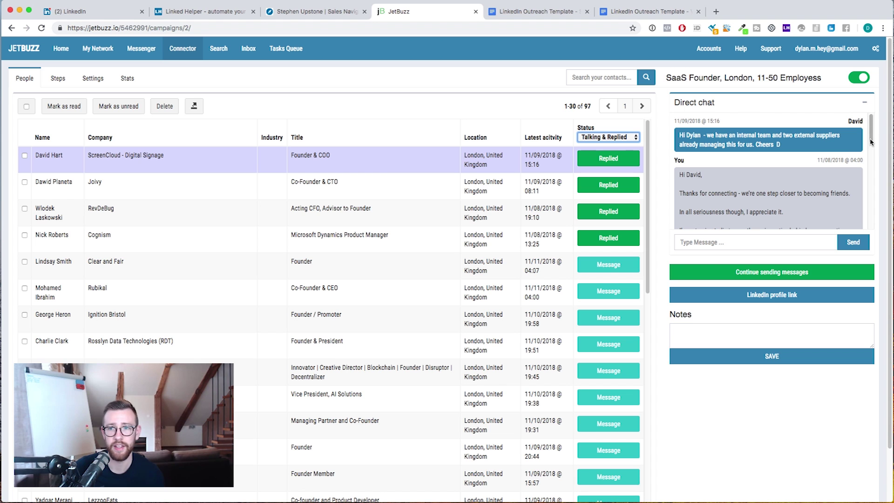
click(58, 80)
- Review the campaign's connection message text in the Steps sequence
scroll(228, 226, down, 3)
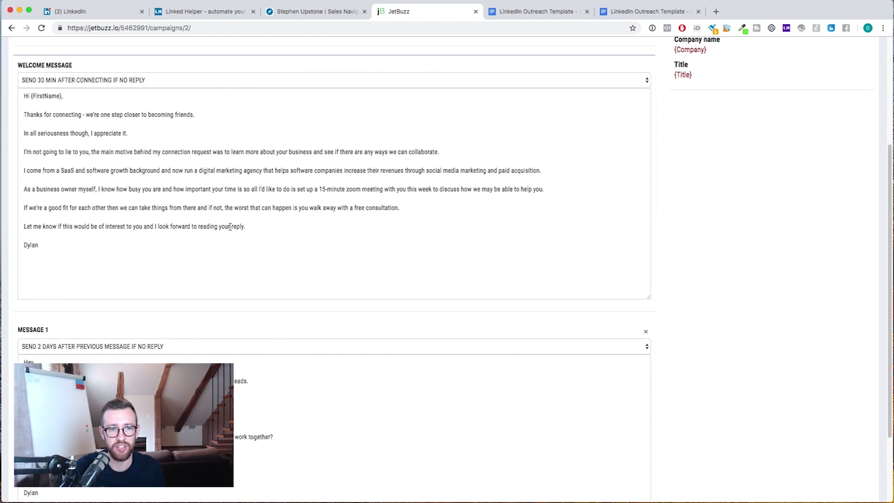
scroll(230, 227, down, 2)
scroll(230, 228, up, 5)
click(91, 123)
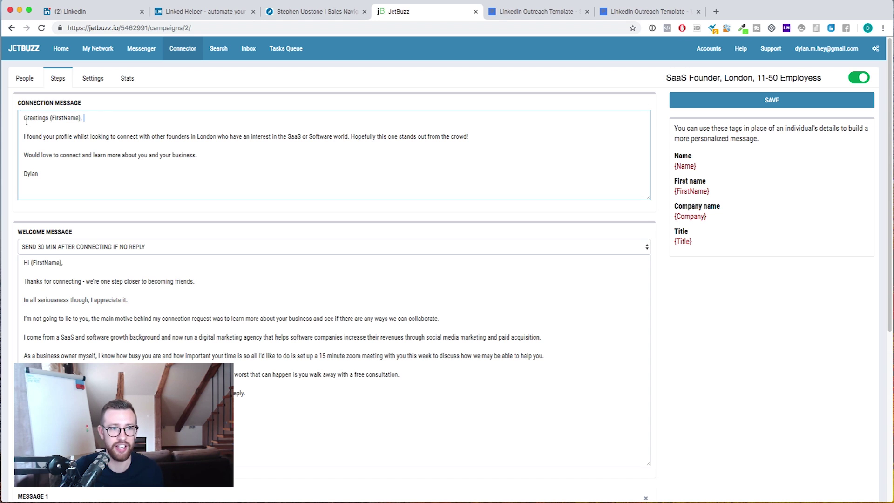
- Confirm the welcome message goes 30 minutes after connecting and Message 1 2 days later
click(130, 253)
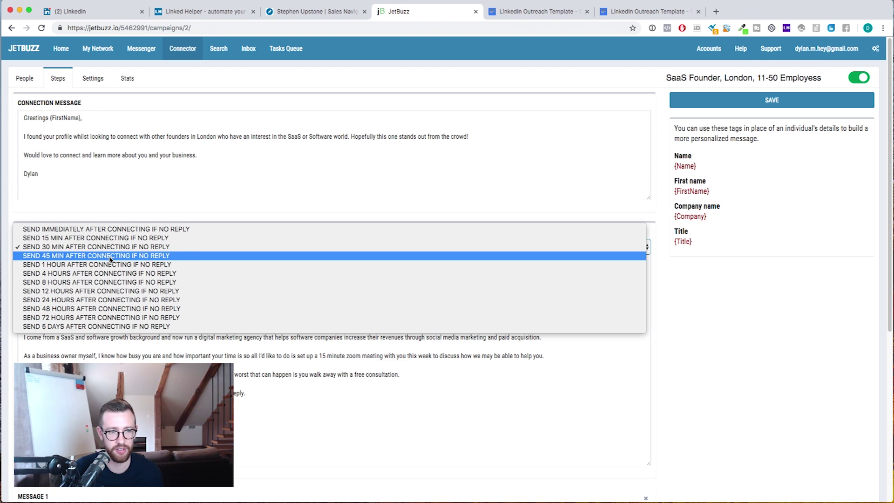
click(163, 212)
scroll(199, 255, down, 3)
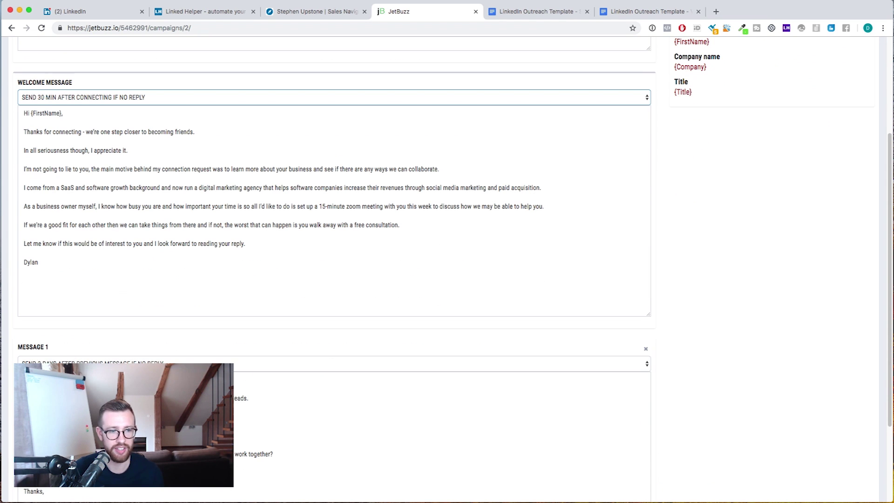
click(130, 364)
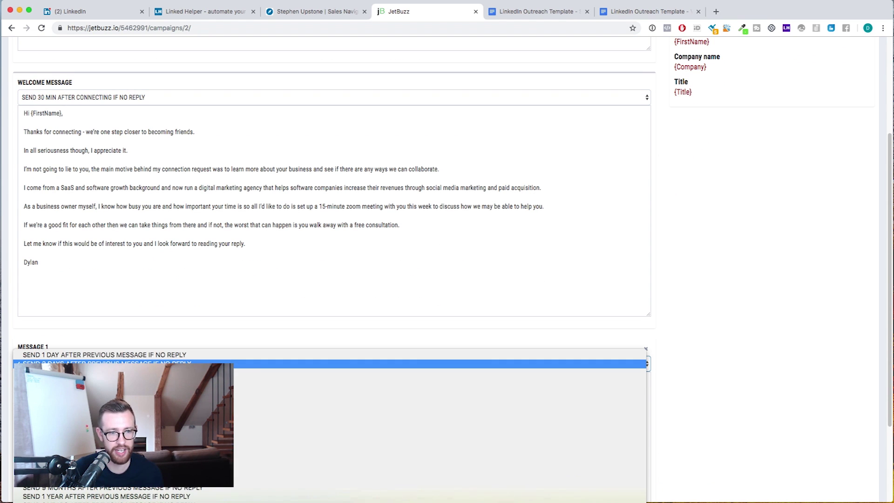
click(193, 363)
- Add a trial follow-up message step with a send timing, then delete it and confirm
scroll(196, 356, down, 3)
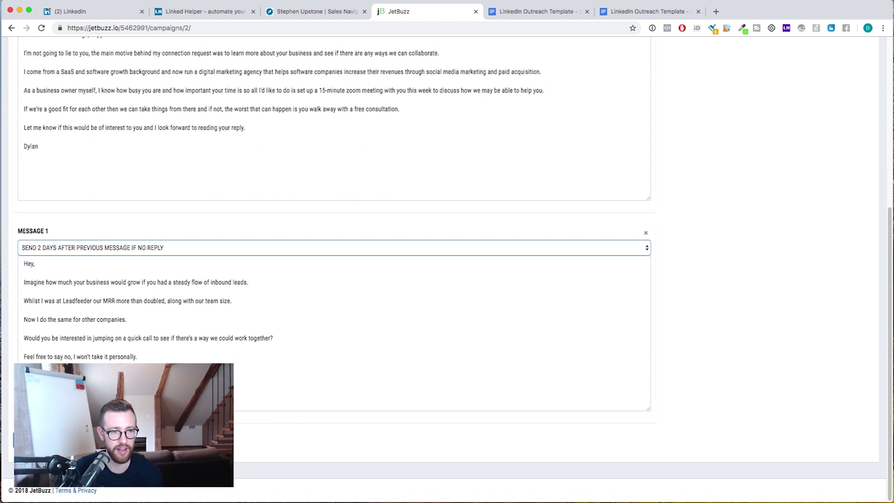
click(37, 440)
scroll(38, 440, down, 2)
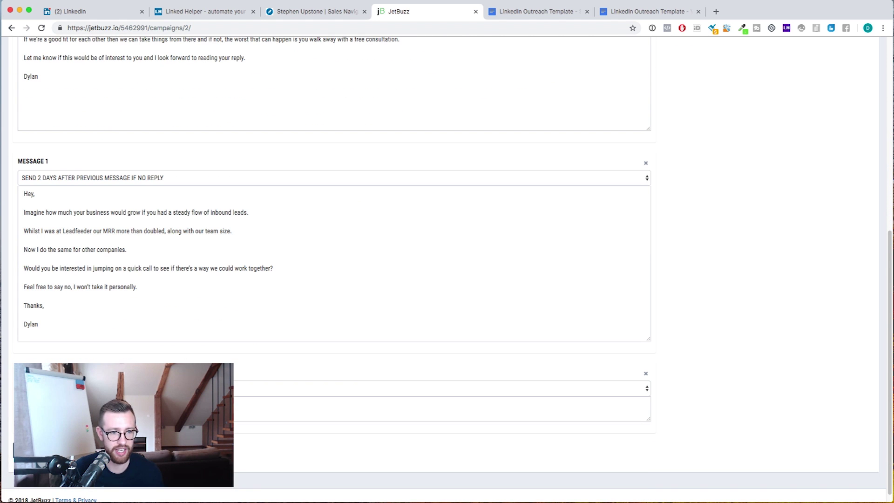
click(117, 389)
click(117, 495)
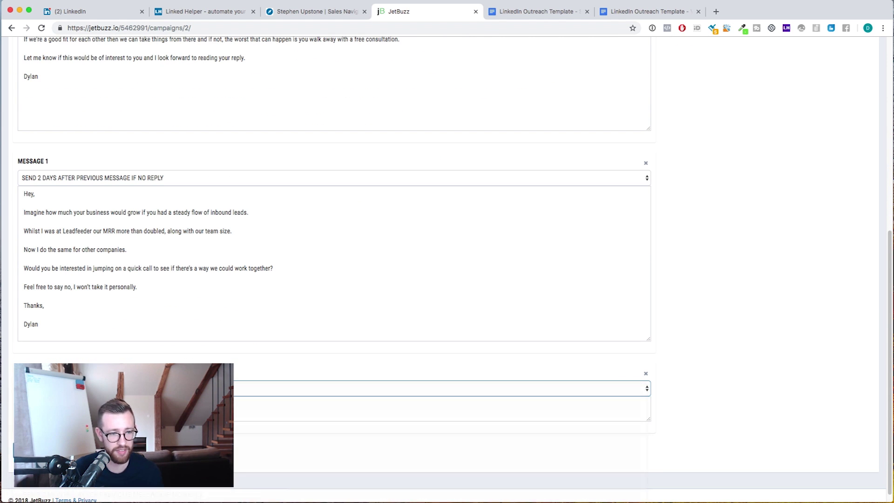
click(646, 374)
click(491, 120)
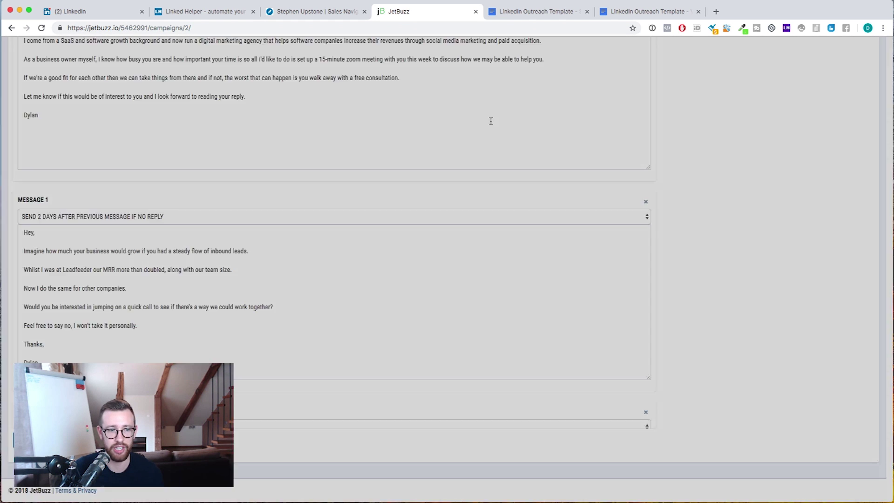
scroll(291, 351, up, 4)
scroll(297, 345, up, 3)
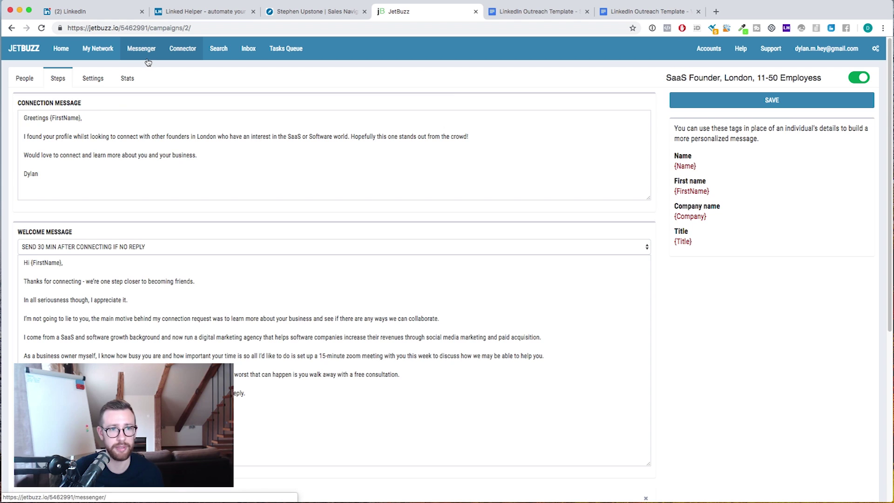
- Check the campaign is switched on, then view stats: 73 requests, 15 connected (21%), 2 replies each
click(99, 79)
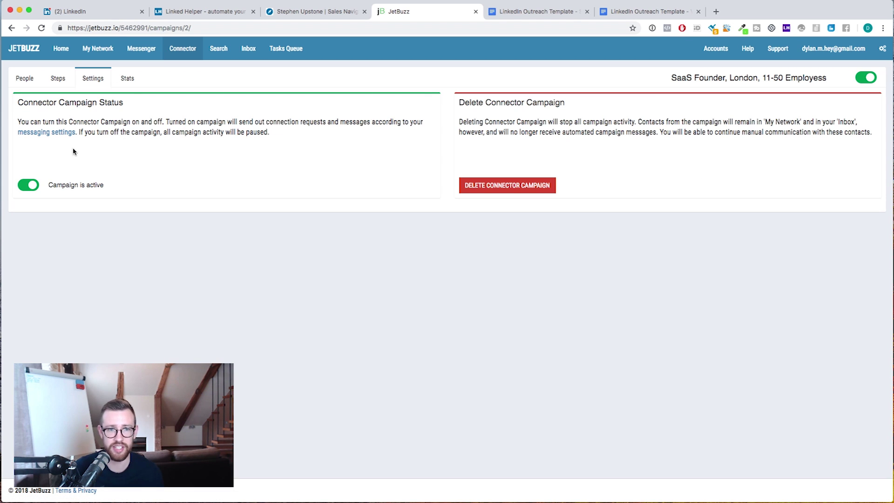
click(136, 83)
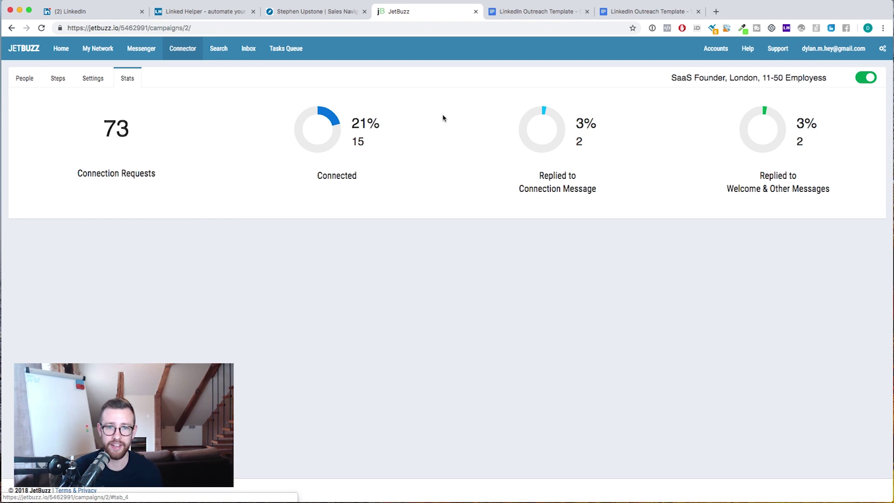
drag(90, 137, 595, 150)
click(619, 304)
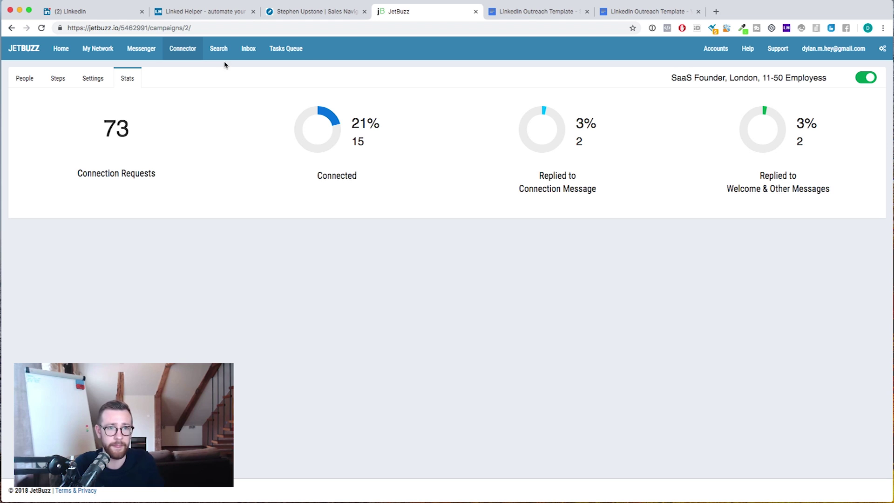
click(243, 51)
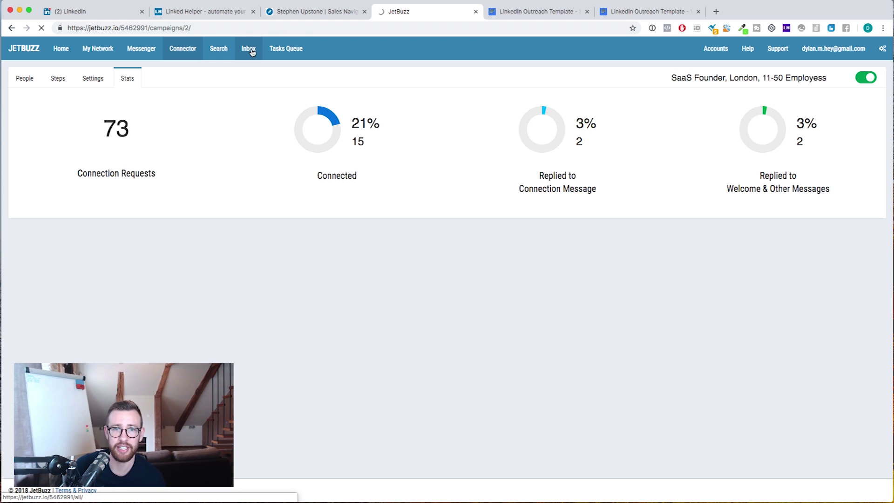
- Show the Tasks Queue with upcoming invites and the 338 finished tasks
click(251, 52)
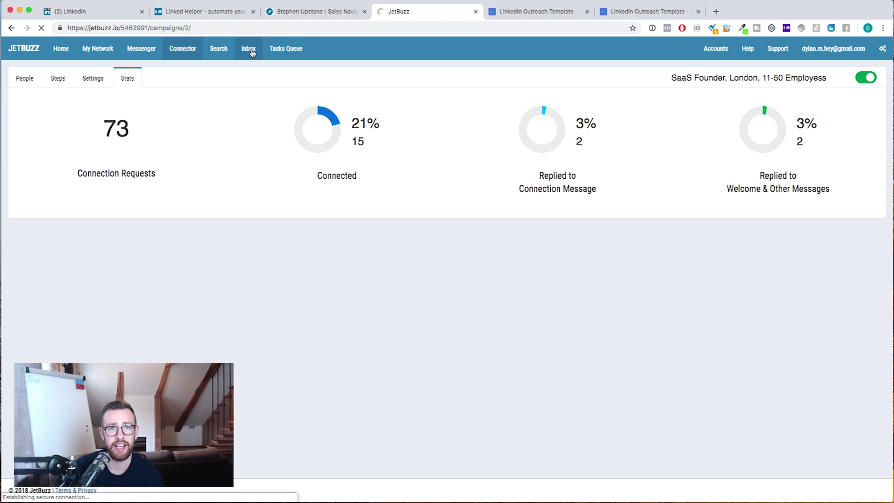